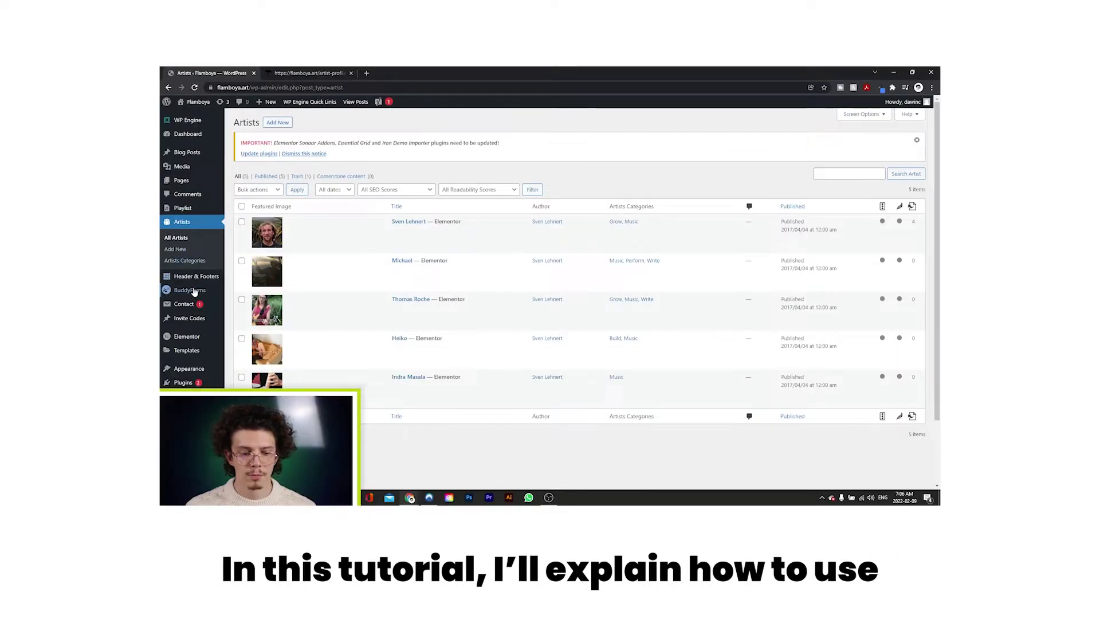
Wait for the BuddyForms intro animation to end and the Flamboya home page to appear
mouse_move(193, 294)
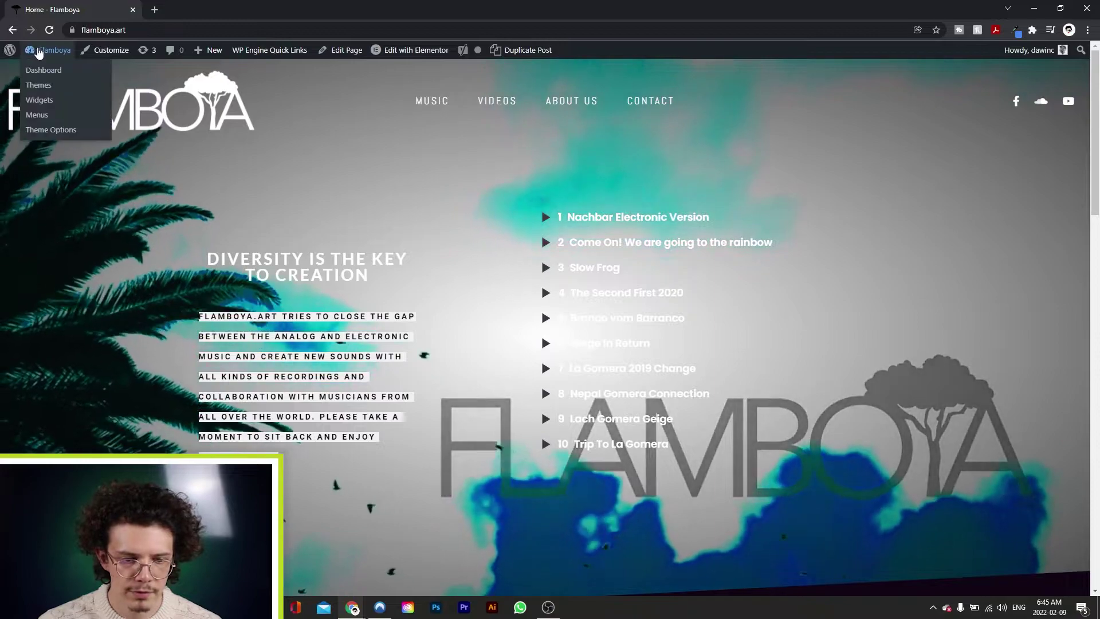
Open the BuddyForms Artist Profile form and review its fields from eMail to banner_subtitle
click(36, 69)
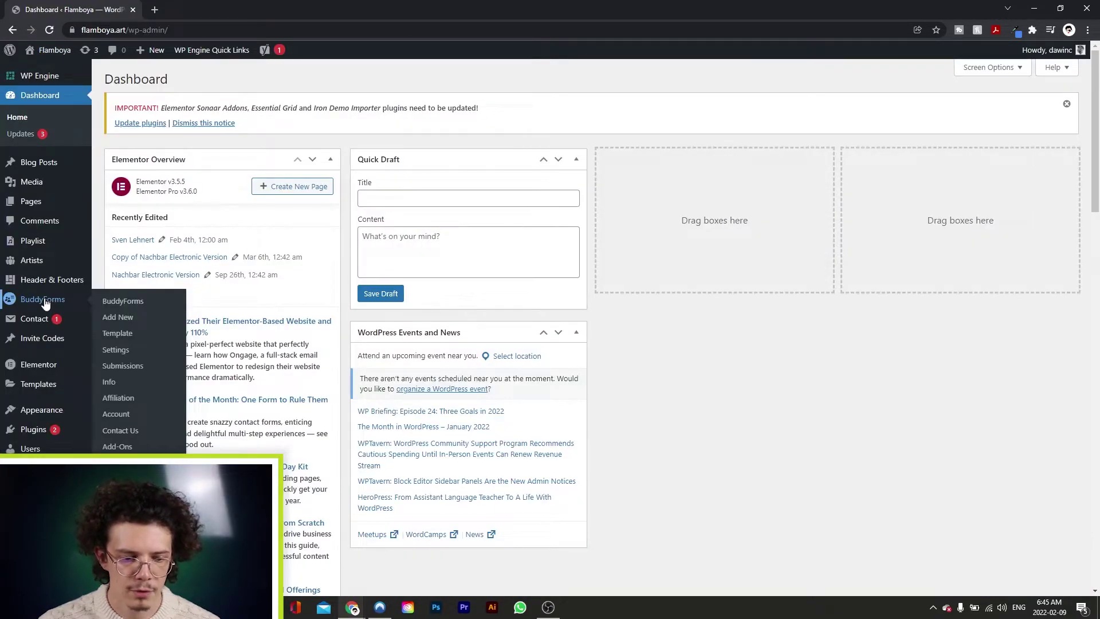
click(44, 300)
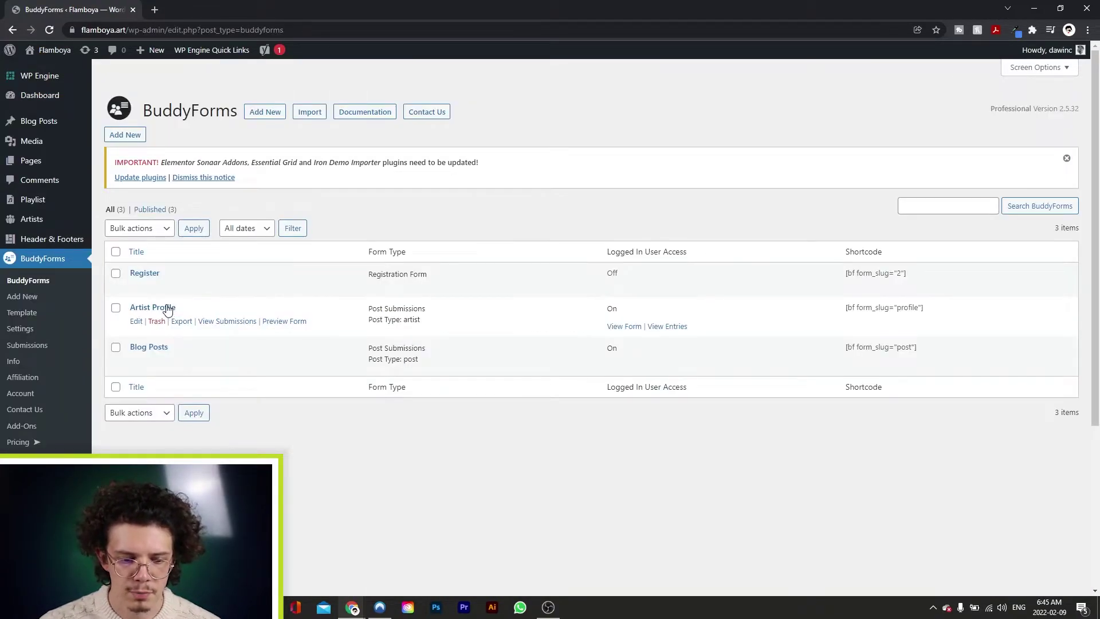
click(167, 308)
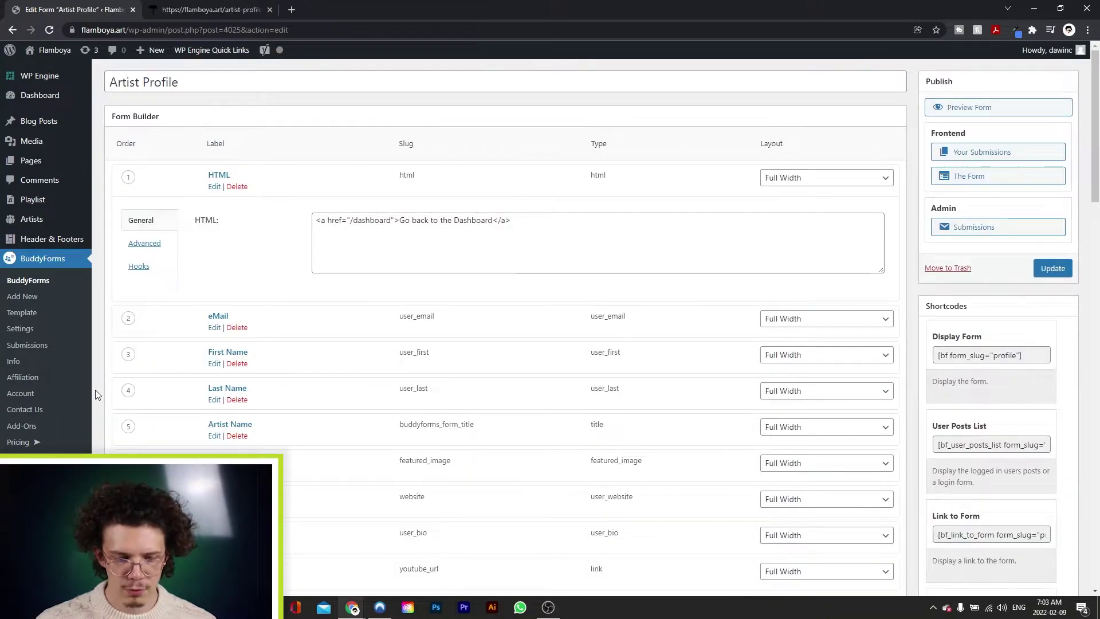
scroll(95, 390, down, 2)
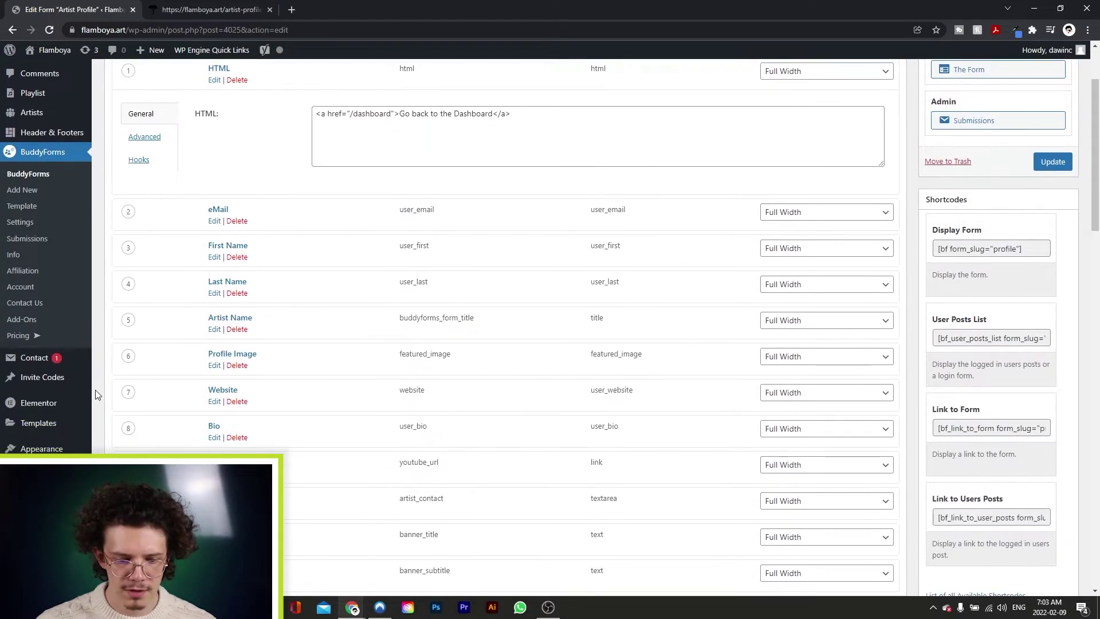
scroll(295, 278, up, 1)
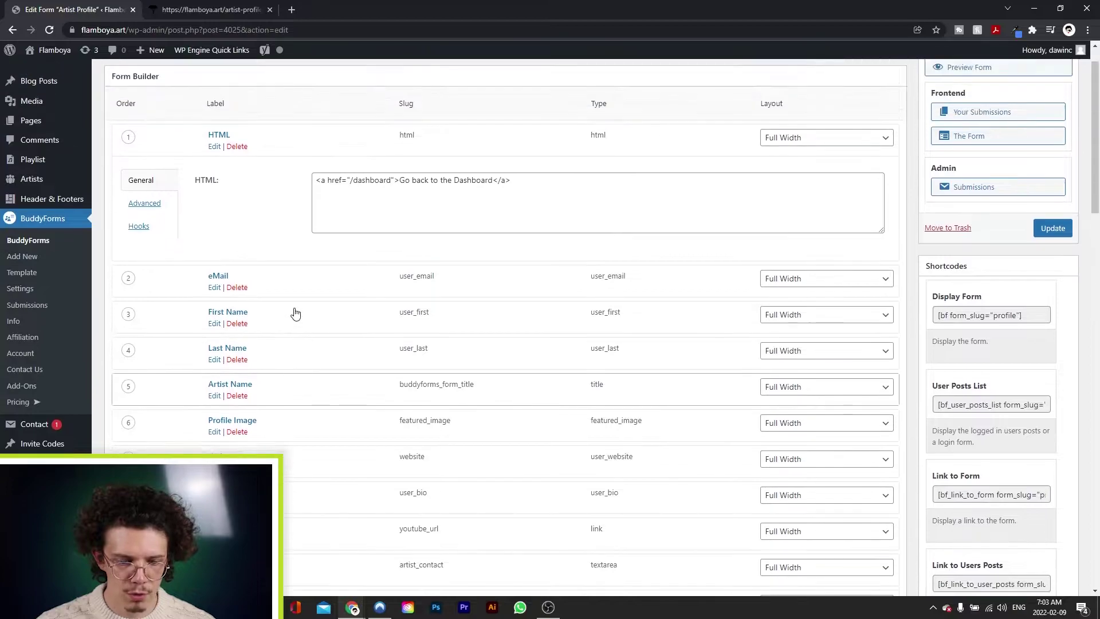
scroll(295, 278, down, 5)
scroll(319, 442, up, 5)
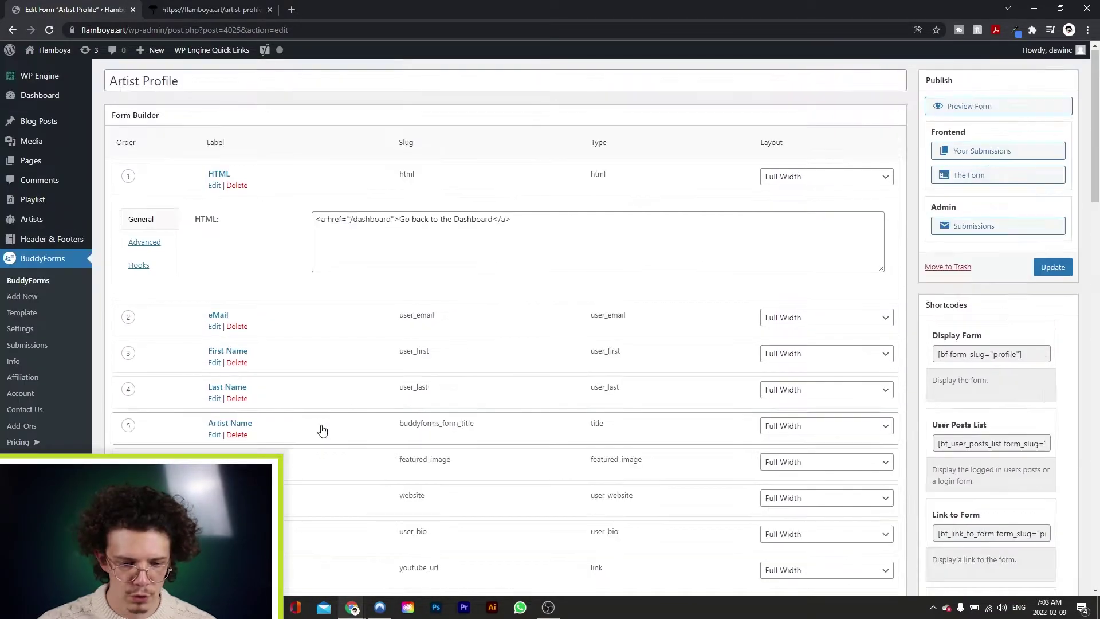
scroll(321, 429, down, 4)
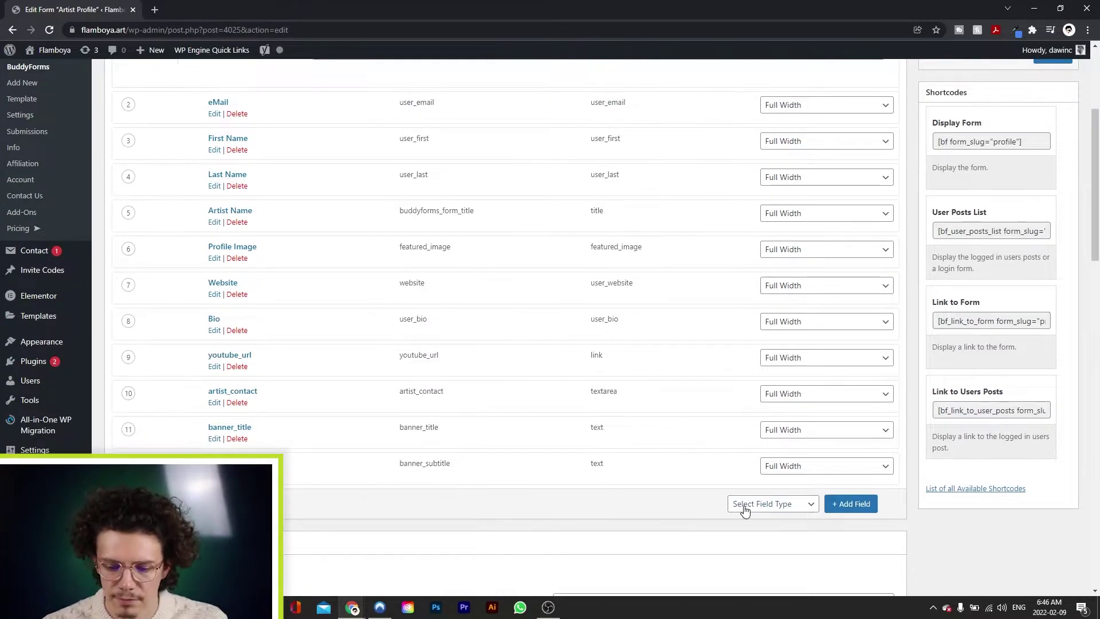
click(745, 506)
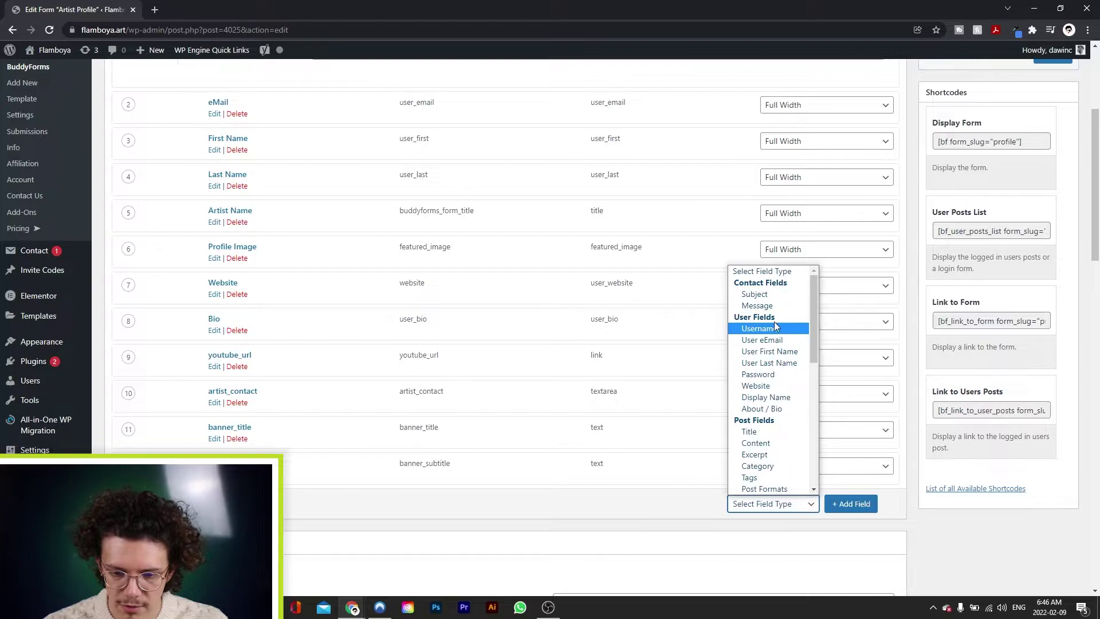
scroll(778, 391, down, 1)
scroll(779, 392, down, 3)
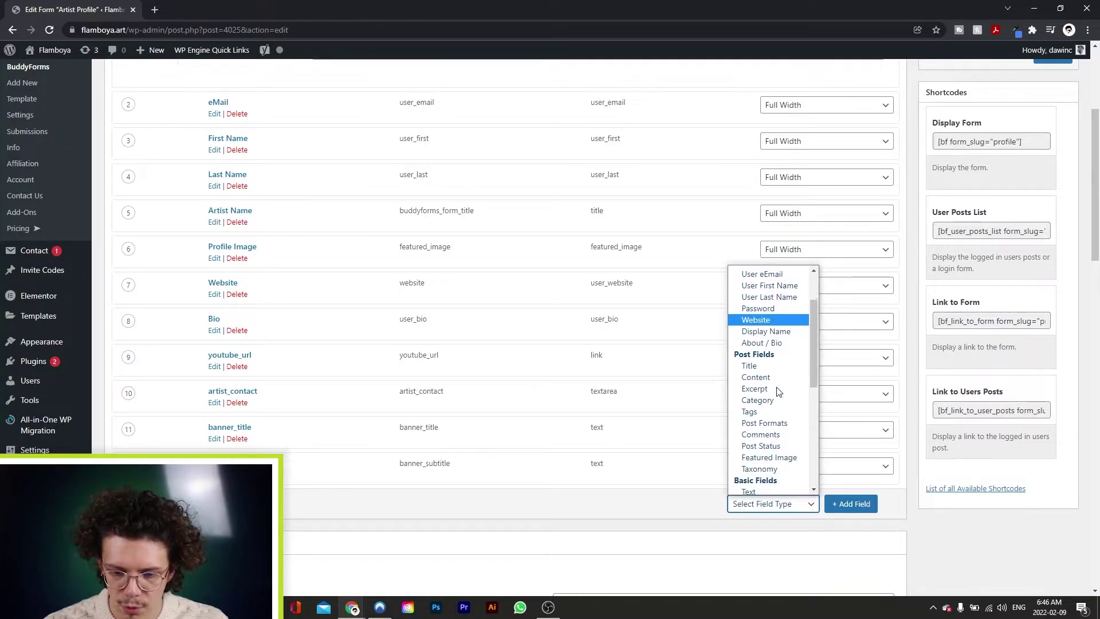
scroll(766, 422, up, 3)
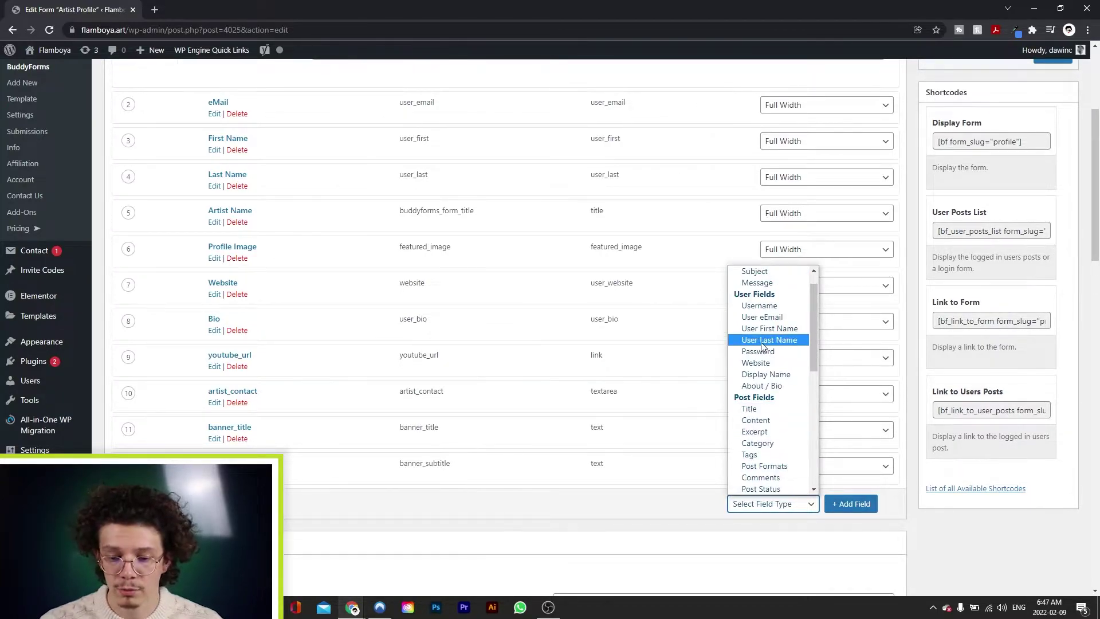
click(570, 511)
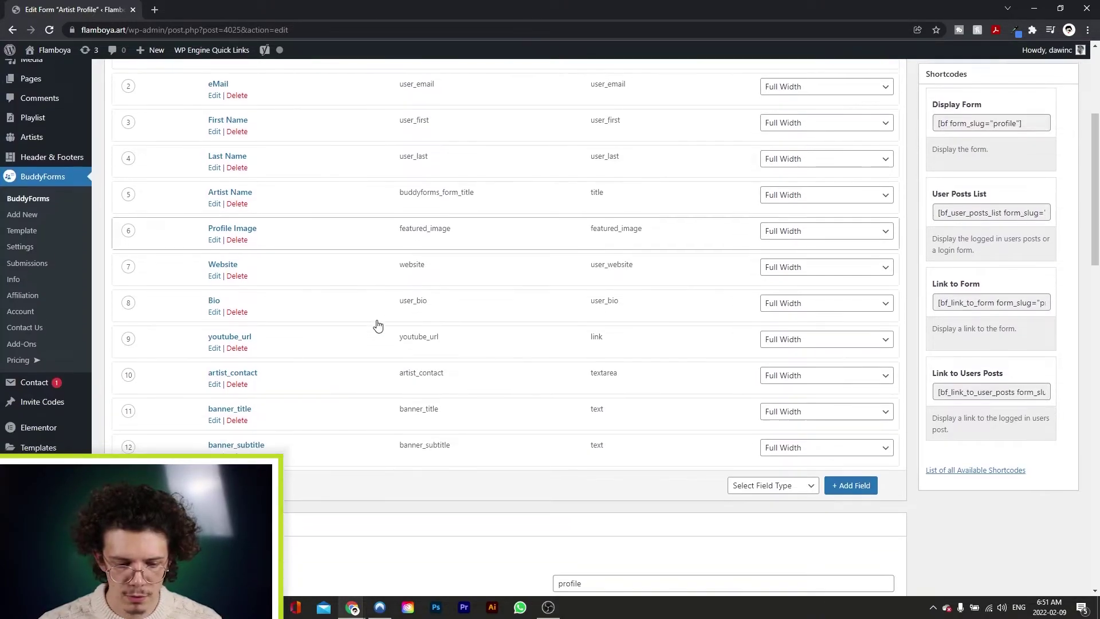
scroll(375, 322, down, 2)
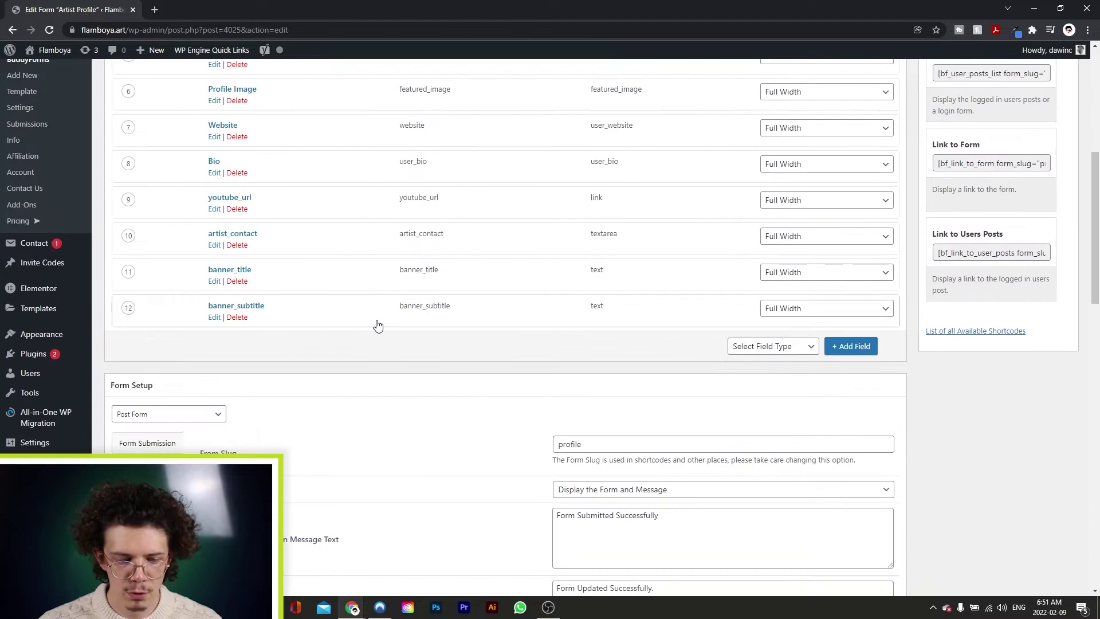
click(157, 434)
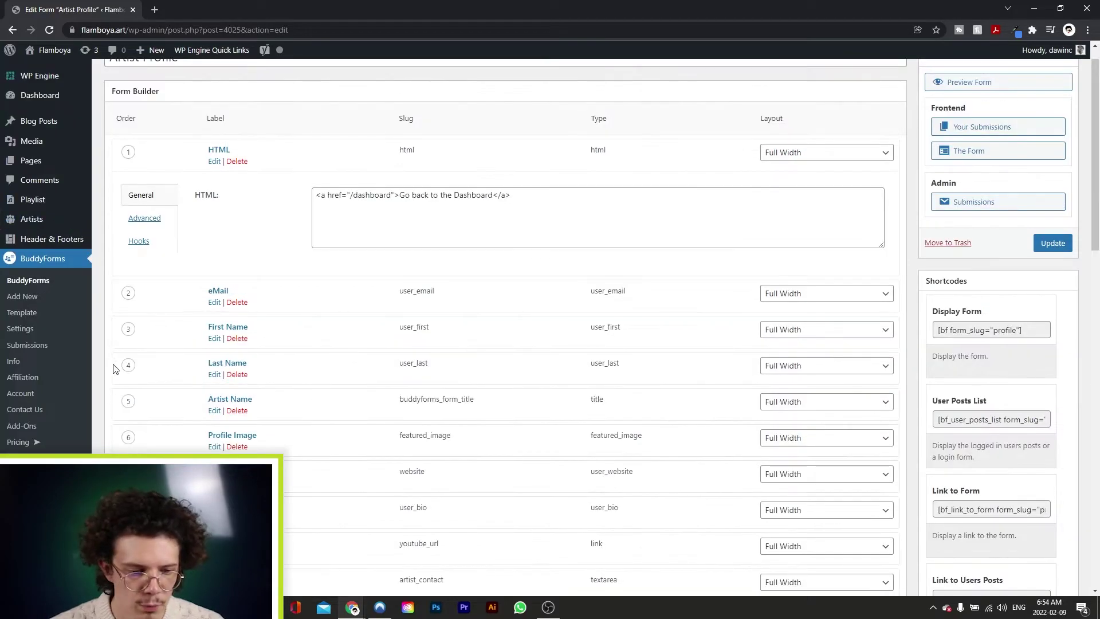
Go to All Artists and look through an existing artist's fields
mouse_move(47, 223)
click(118, 222)
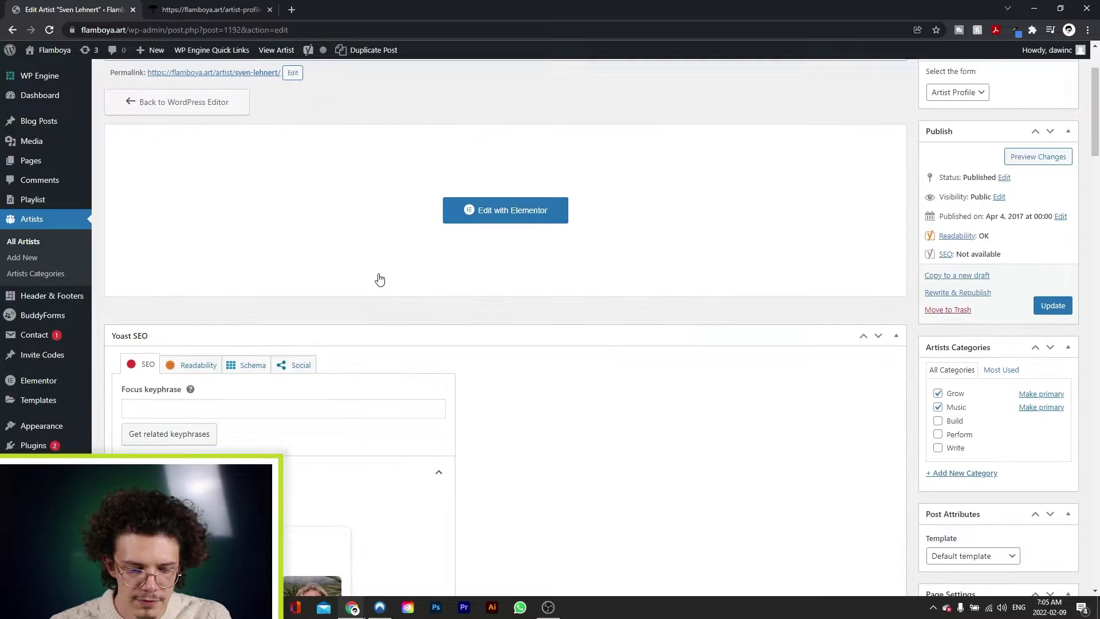
scroll(379, 278, down, 4)
scroll(378, 279, down, 11)
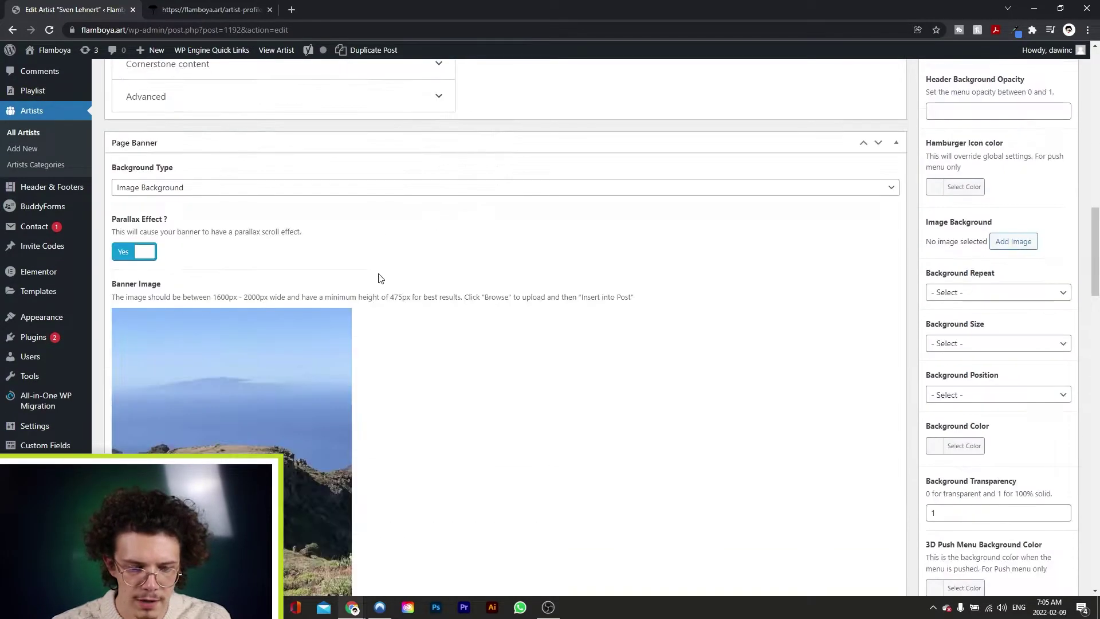
scroll(374, 347, down, 6)
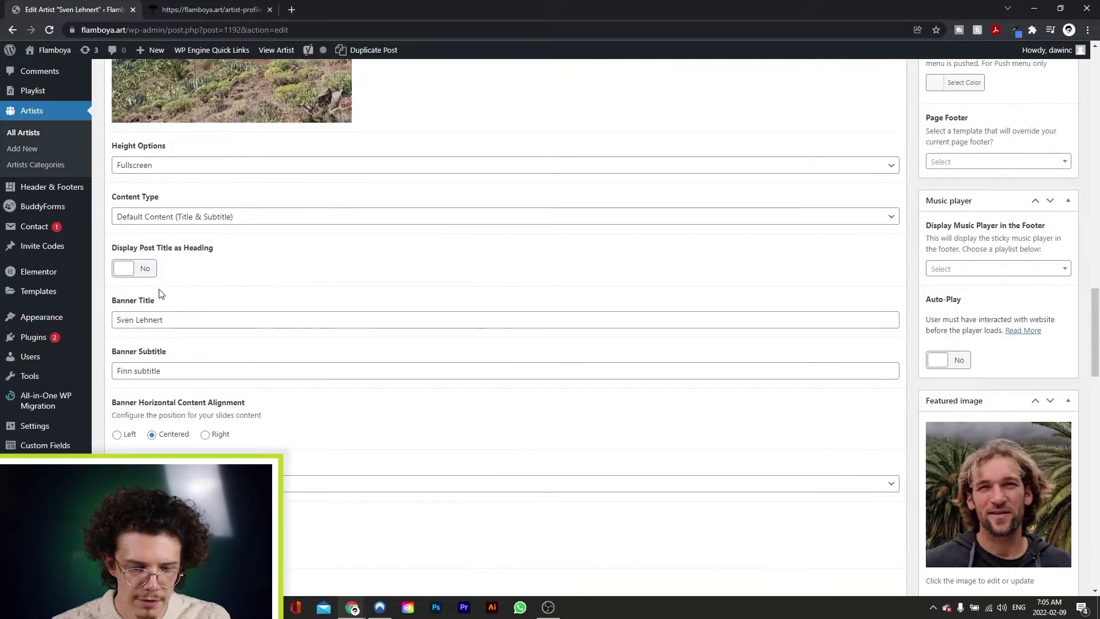
scroll(270, 361, down, 10)
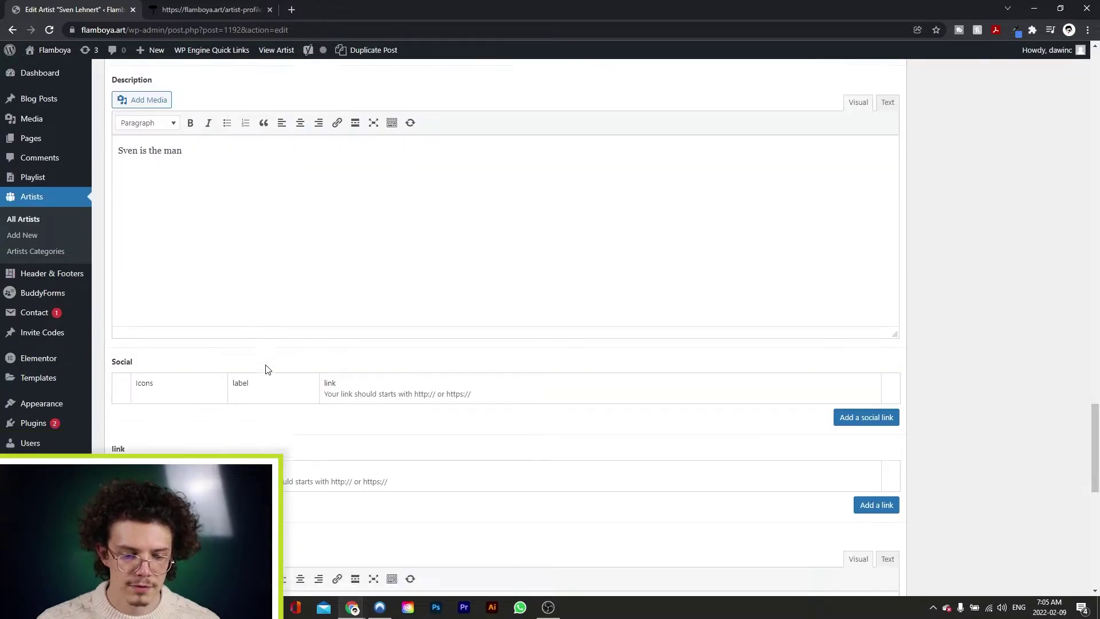
scroll(266, 369, down, 5)
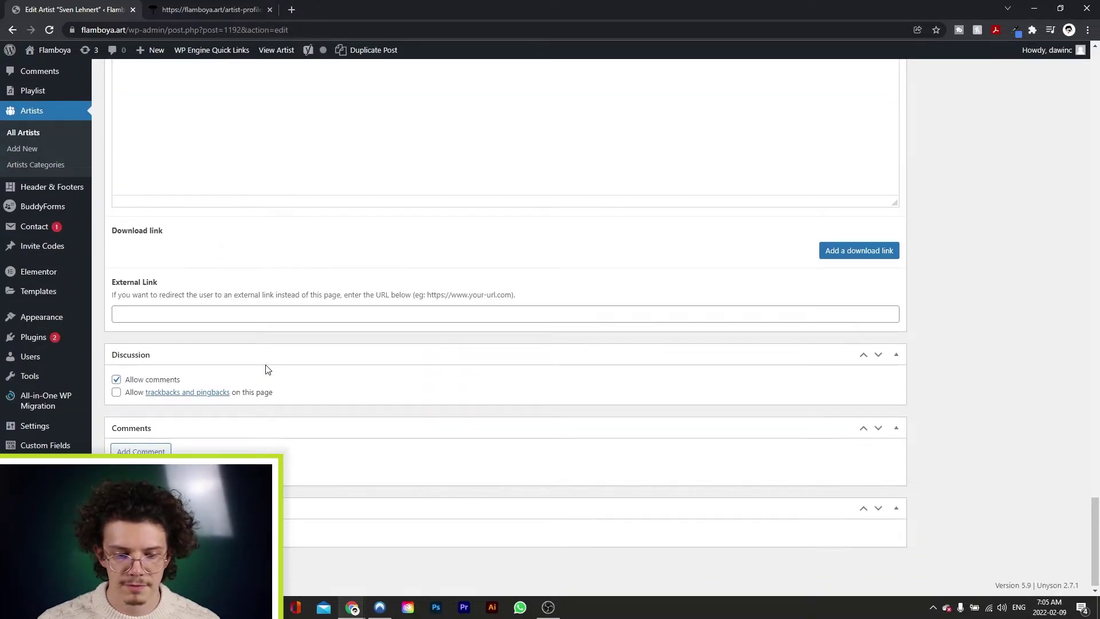
scroll(362, 352, up, 15)
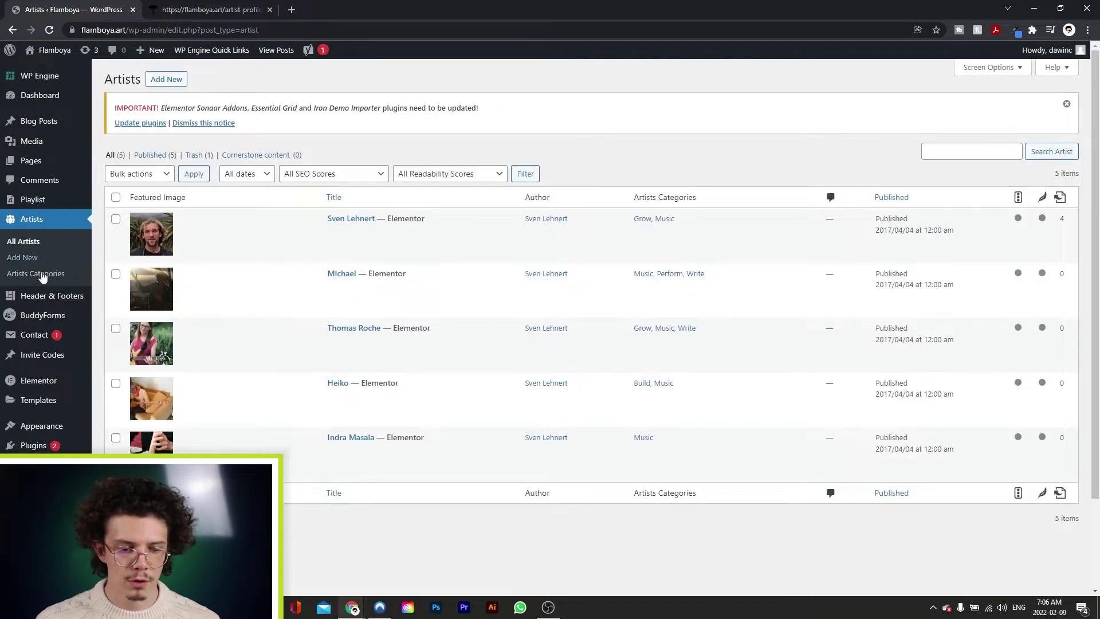
Enter the artist's e-mail address, first name and last name in the profile form
mouse_move(47, 319)
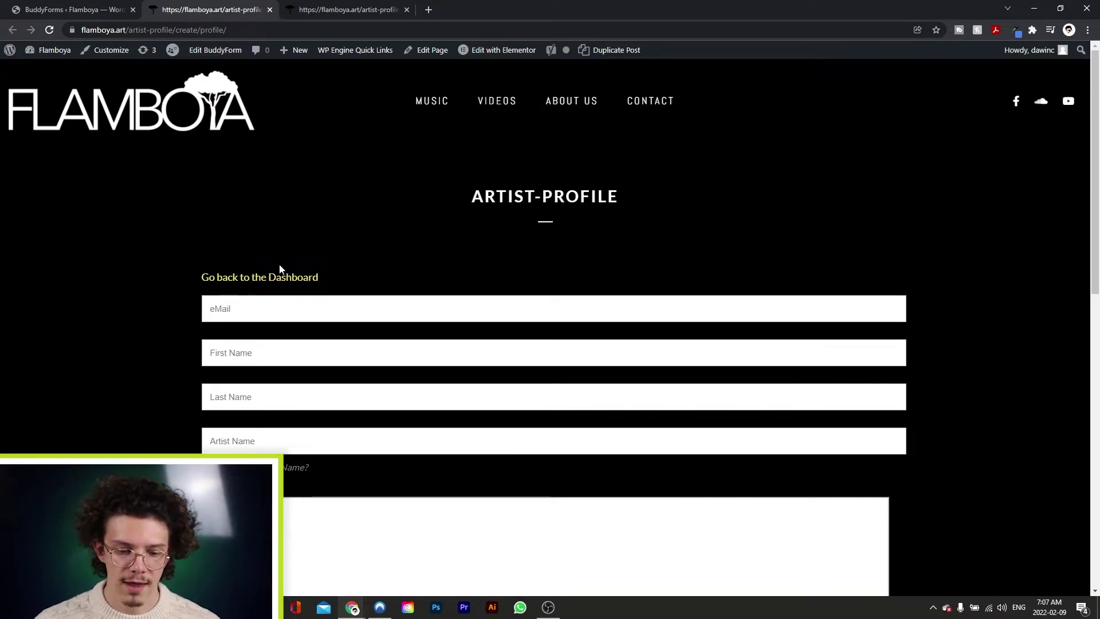
click(235, 308)
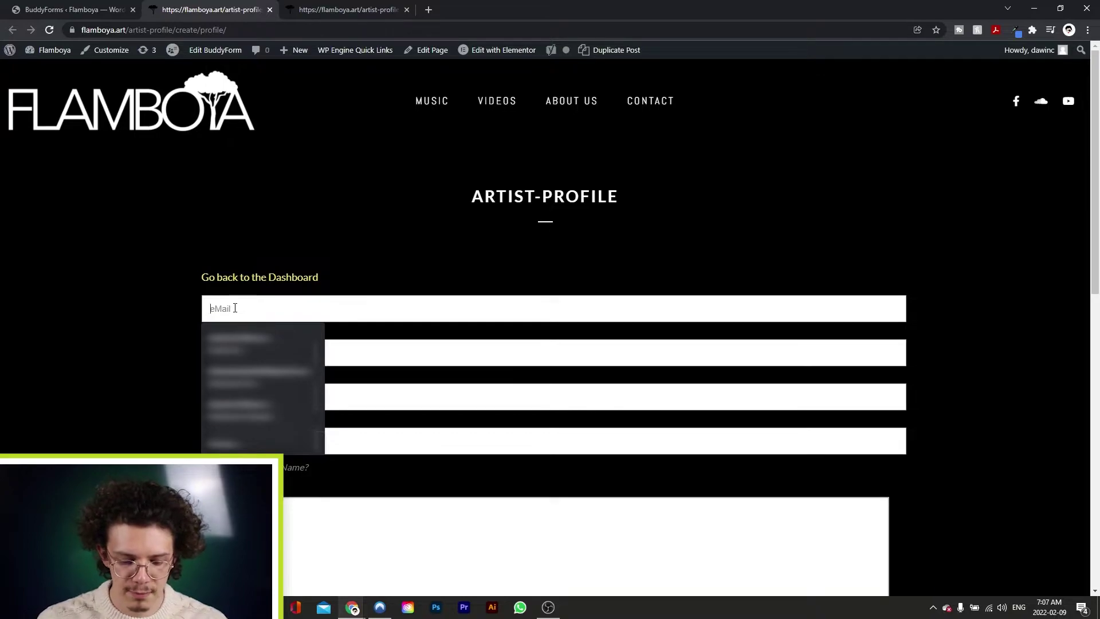
text(artist)
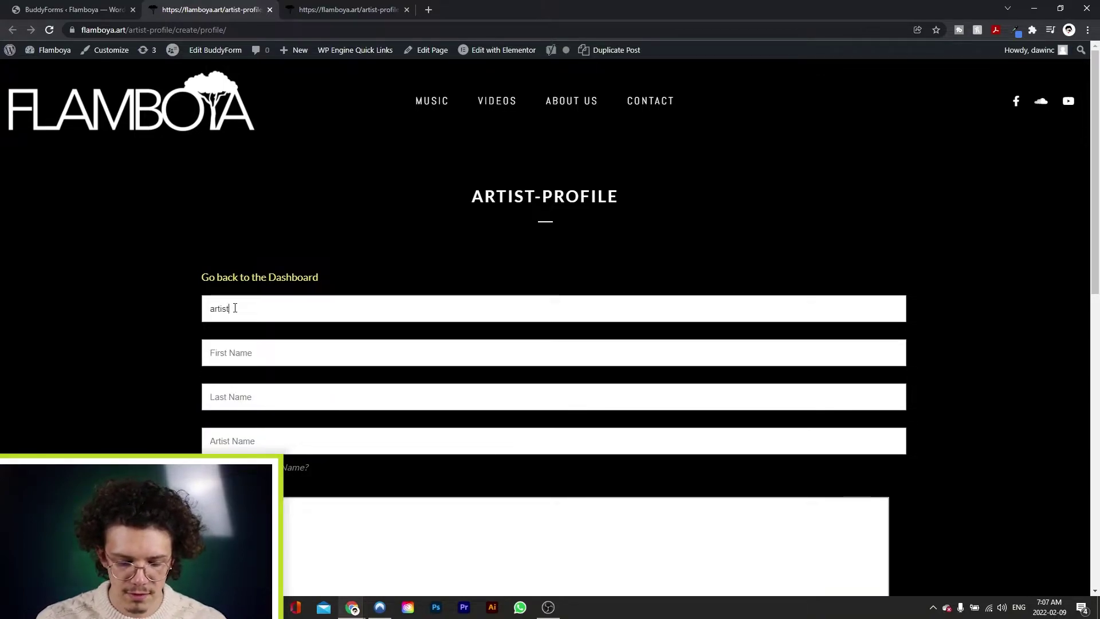
text(@email.co)
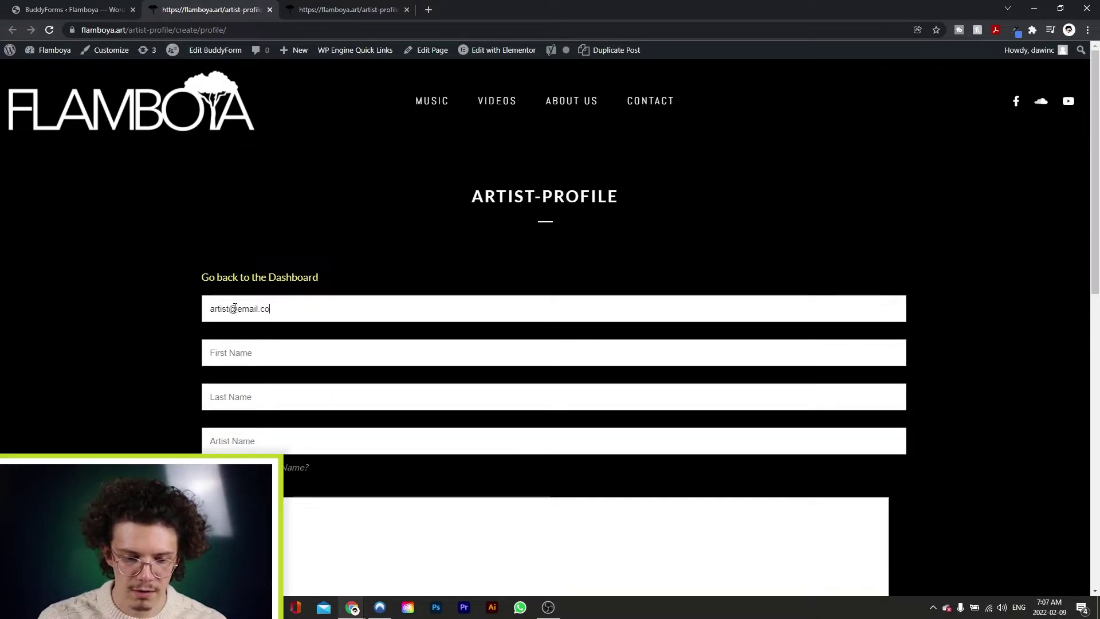
text(m)
click(304, 354)
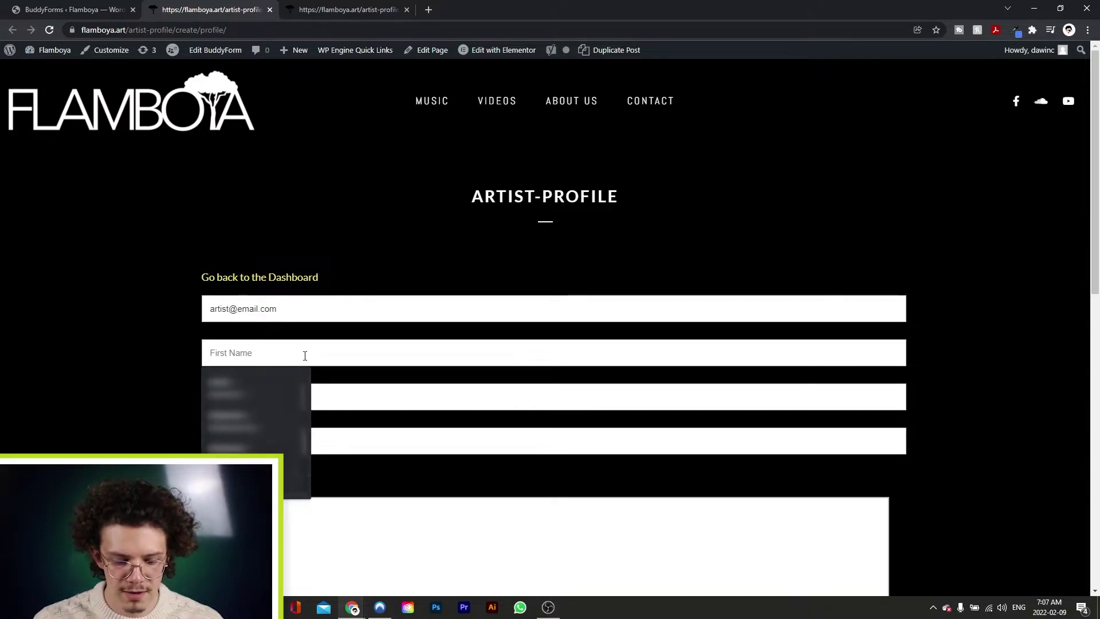
text(Joe)
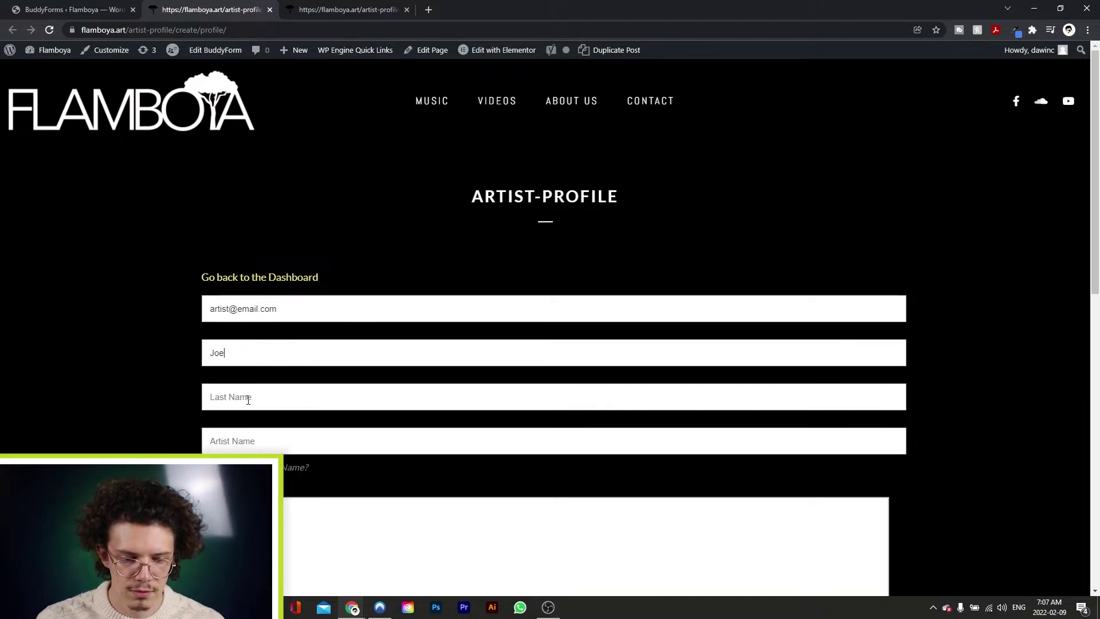
click(248, 400)
text(Doe)
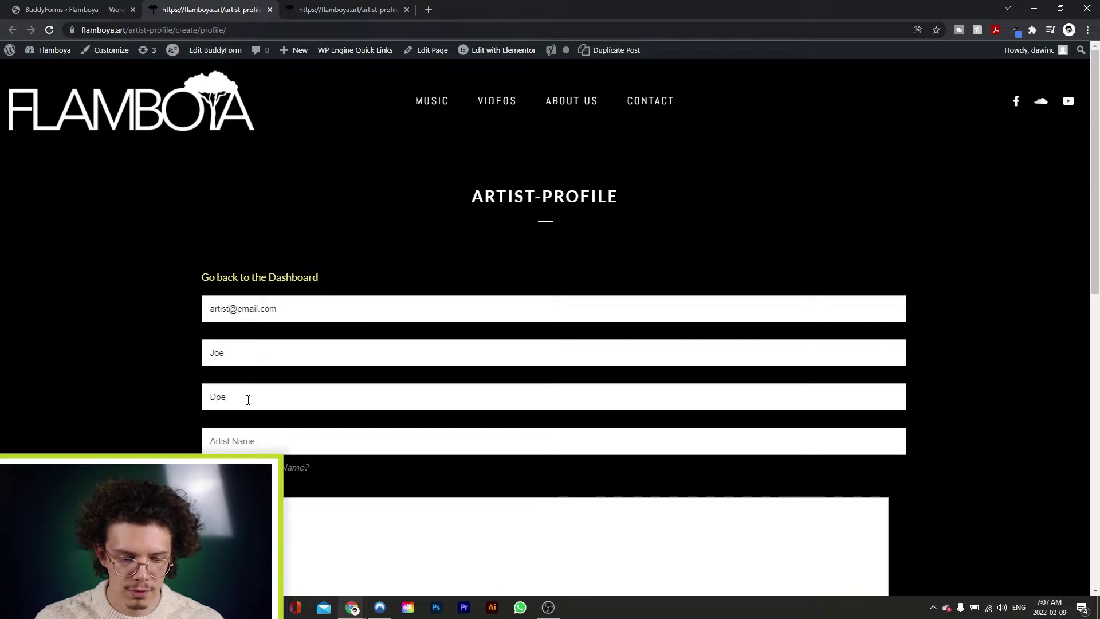
Enter Jodo as the artist name and artistpage.com as the website
scroll(247, 400, down, 2)
click(267, 318)
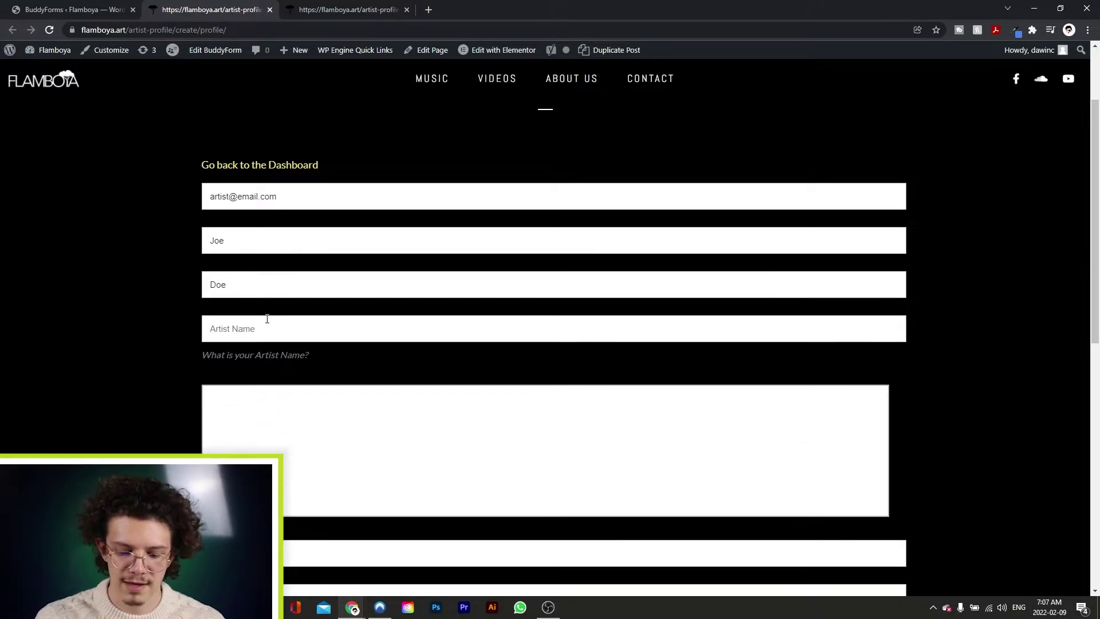
text(Jodo)
scroll(79, 369, down, 2)
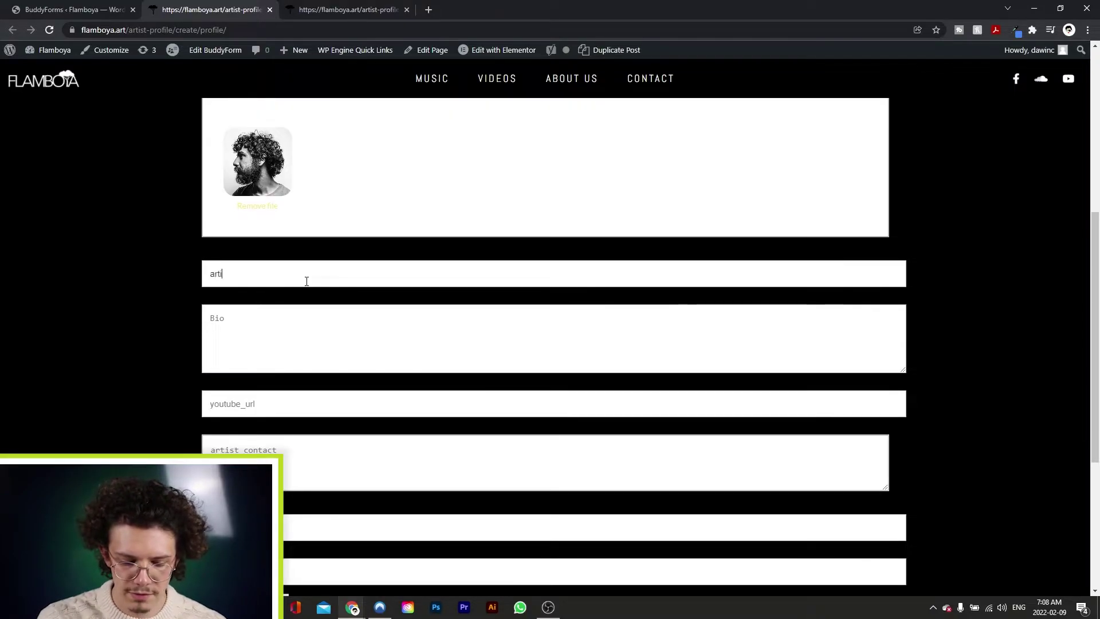
text(stpage.com)
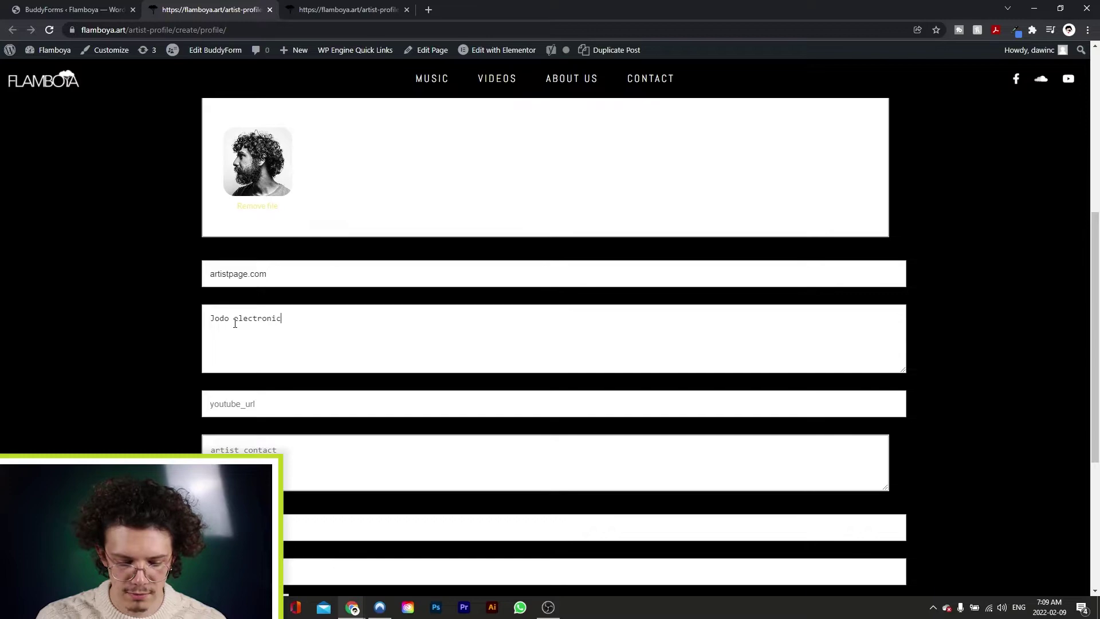
Fill in the bio, banner title Jodo and subtitle Electronic music, then submit
scroll(252, 332, down, 1)
click(278, 344)
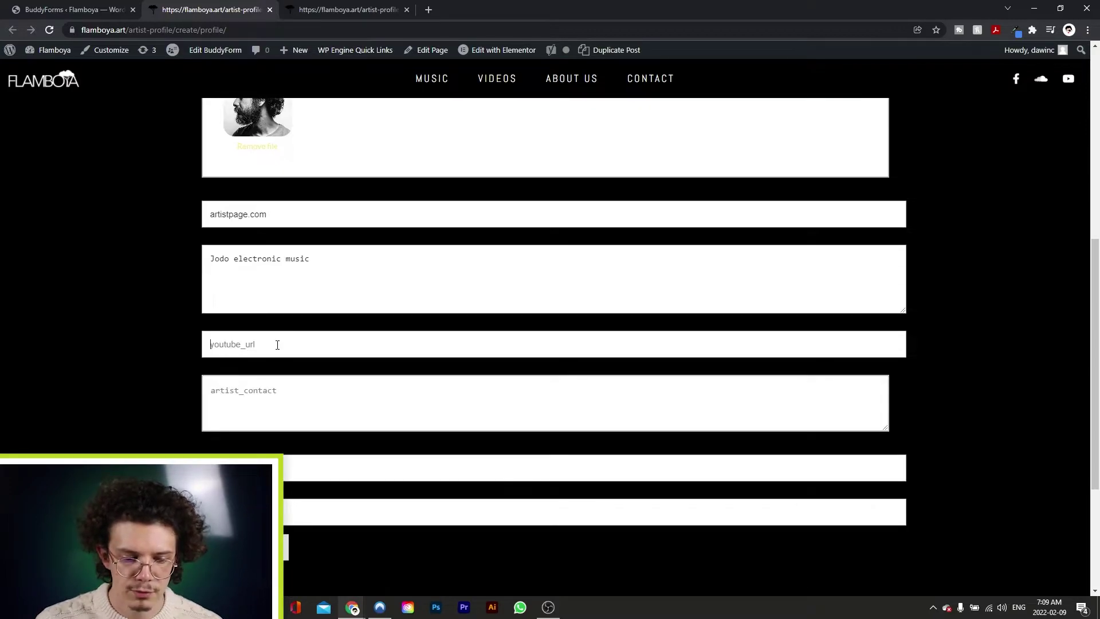
scroll(252, 349, down, 1)
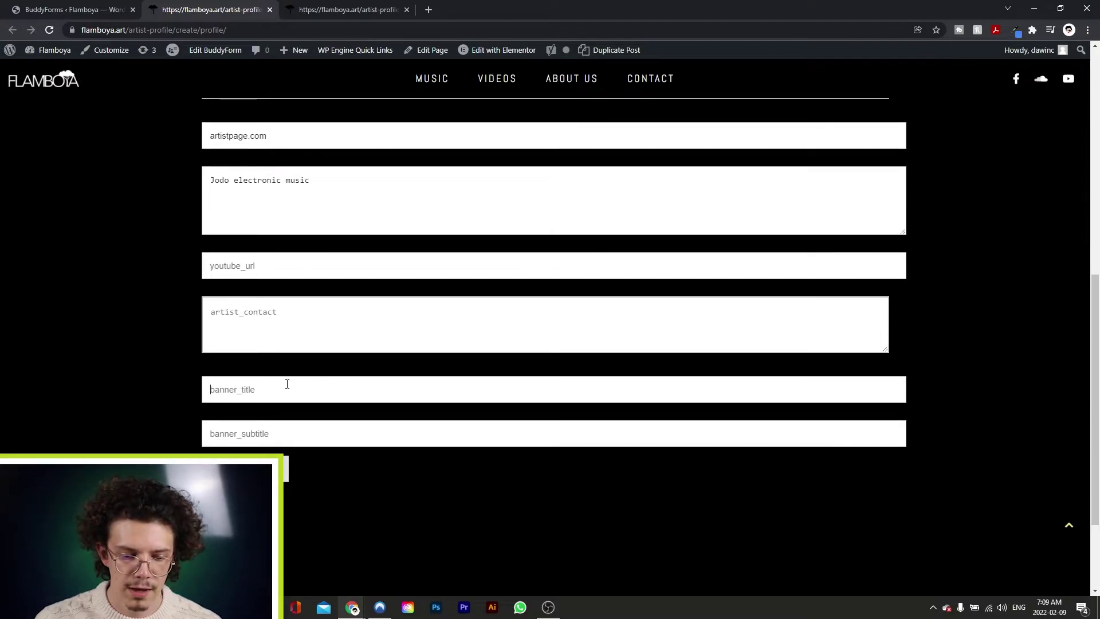
text(J)
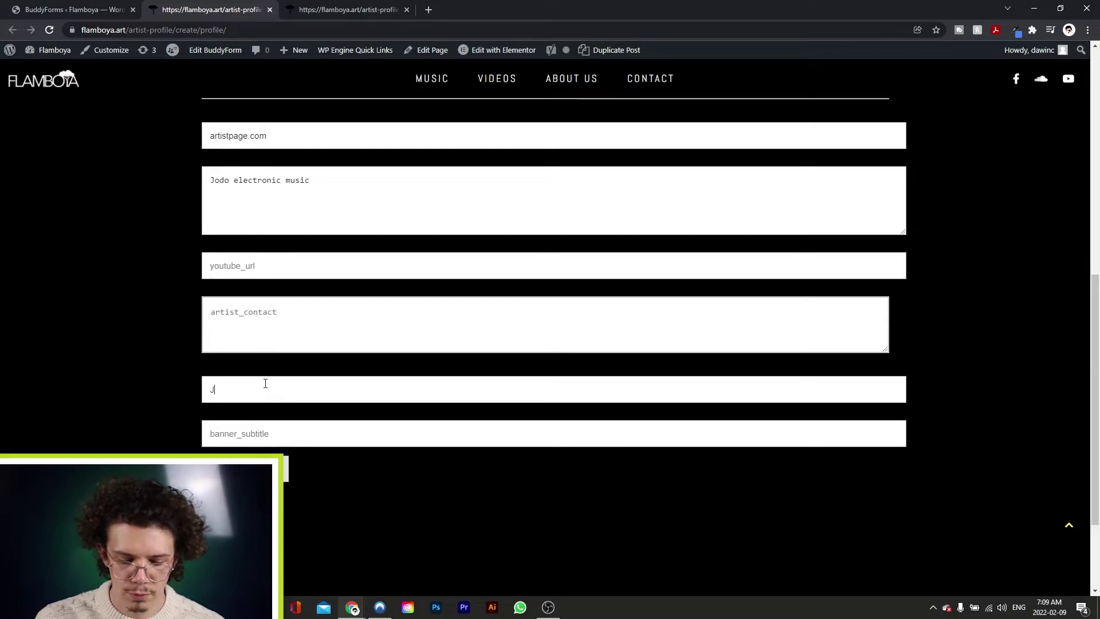
text(odo)
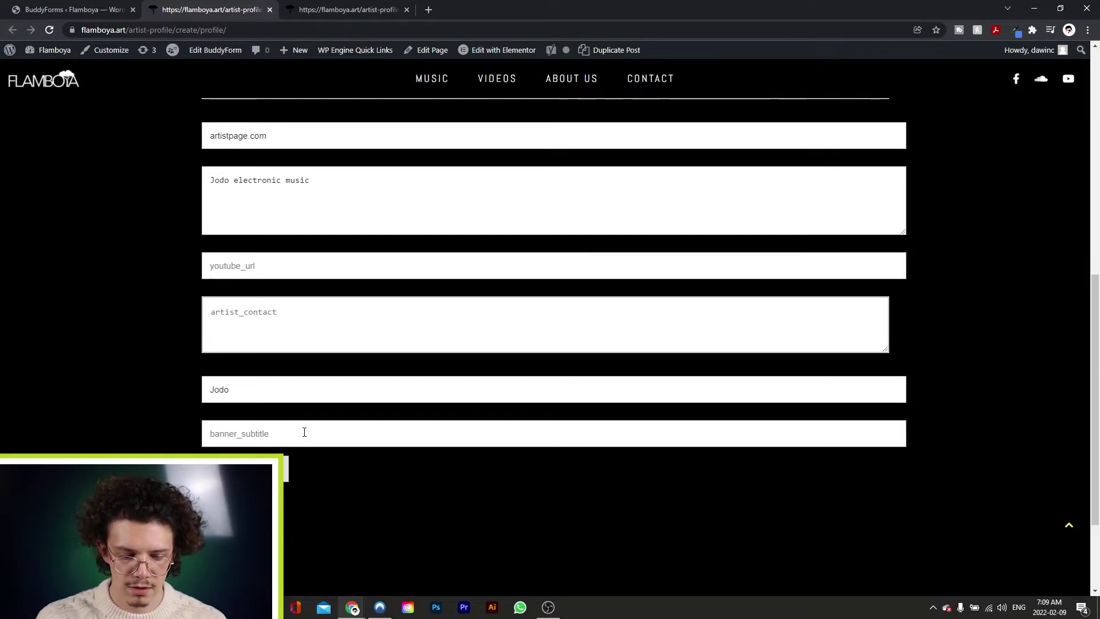
click(304, 432)
click(299, 509)
click(246, 469)
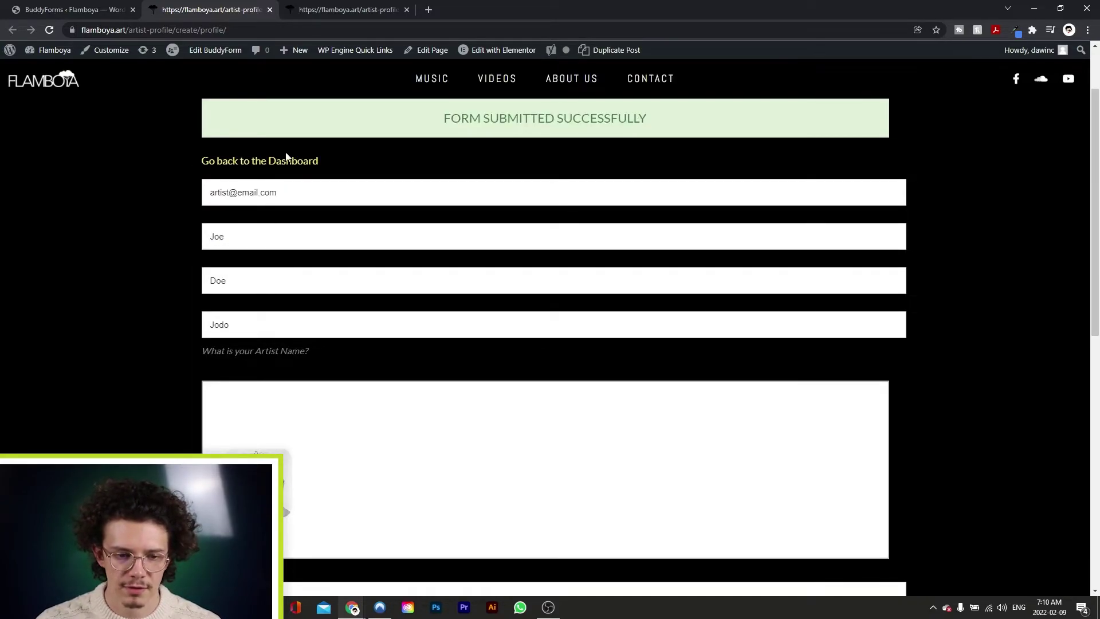
Check the admin Artists list for the newly published Jodo entry
click(45, 9)
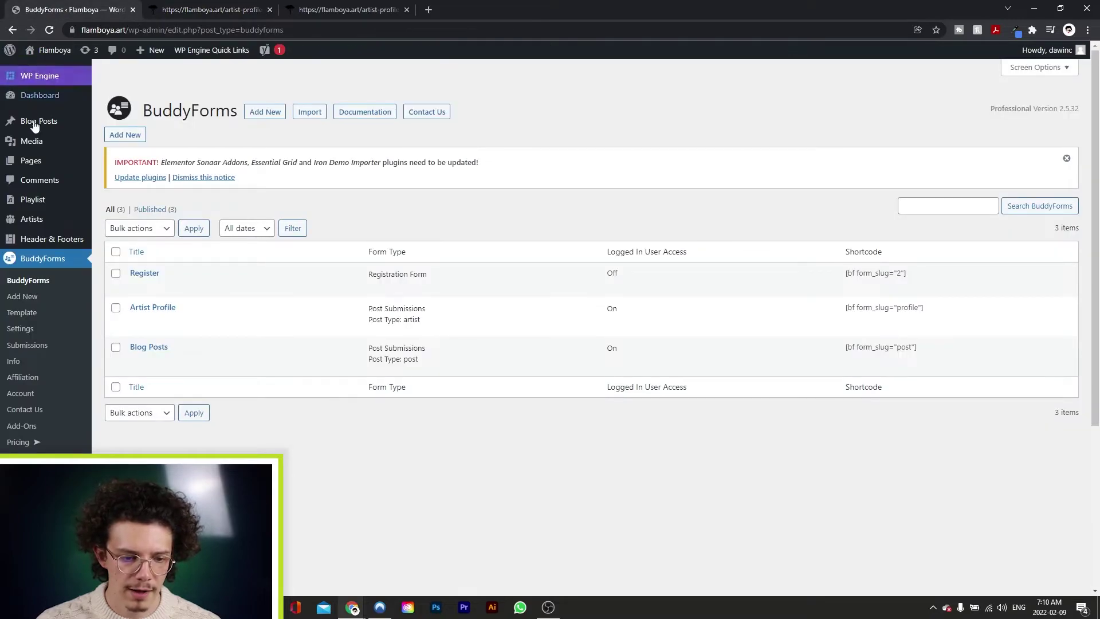
click(47, 225)
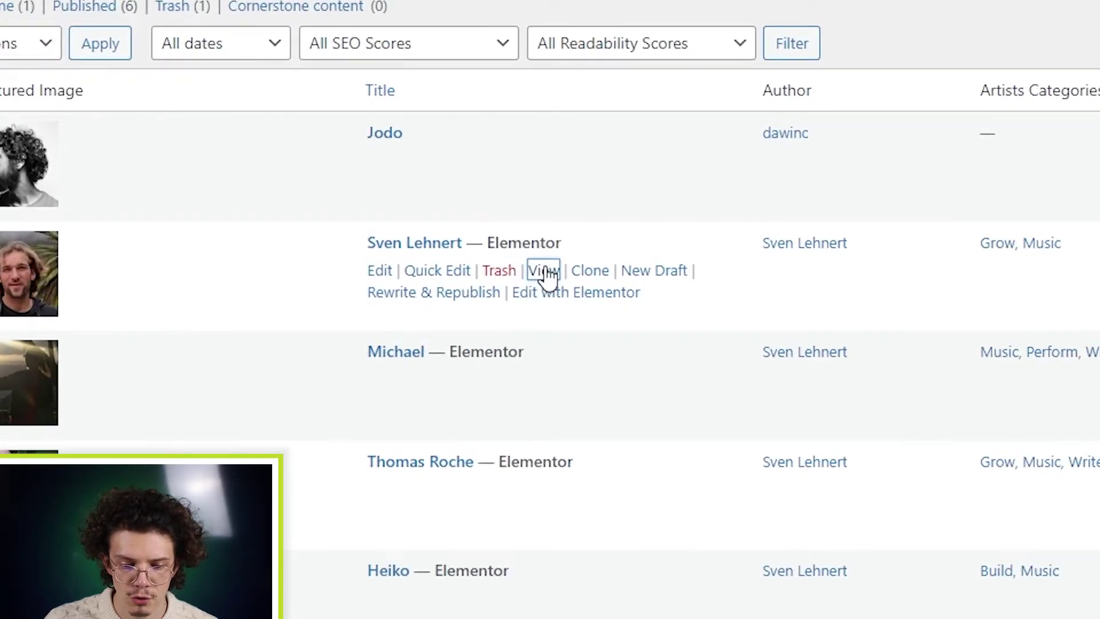
click(415, 287)
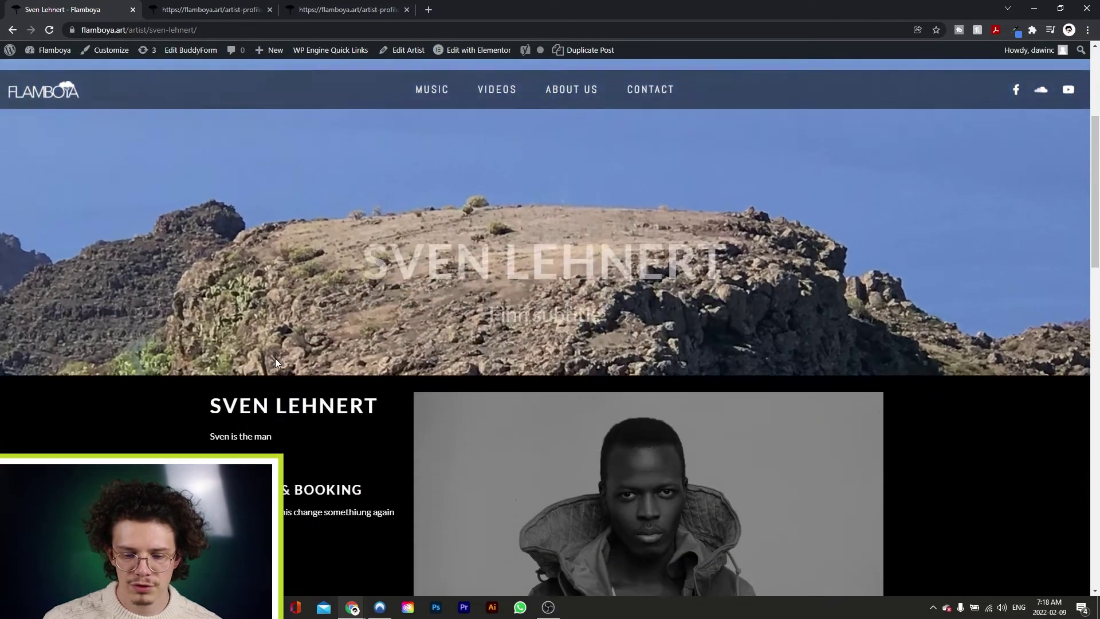
scroll(275, 358, down, 4)
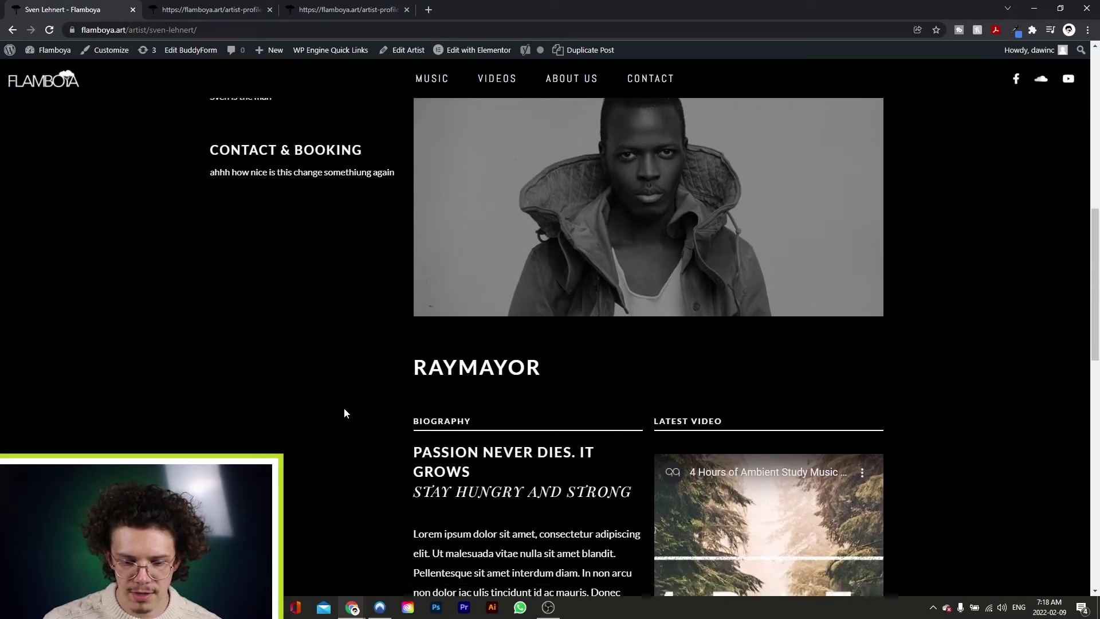
scroll(343, 407, up, 3)
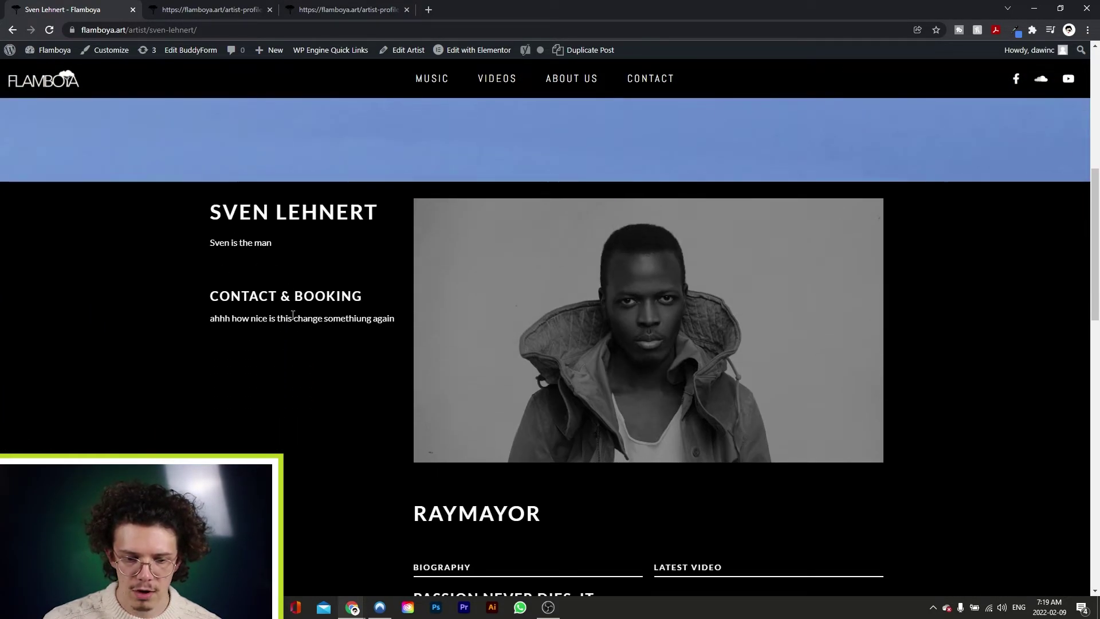
scroll(345, 318, down, 8)
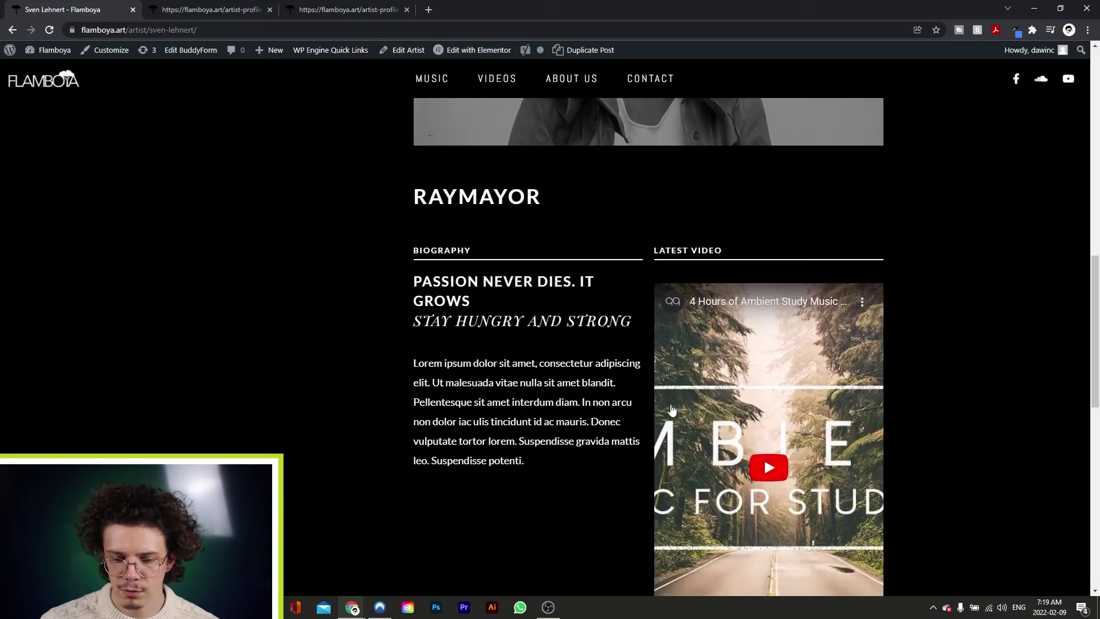
scroll(631, 412, down, 6)
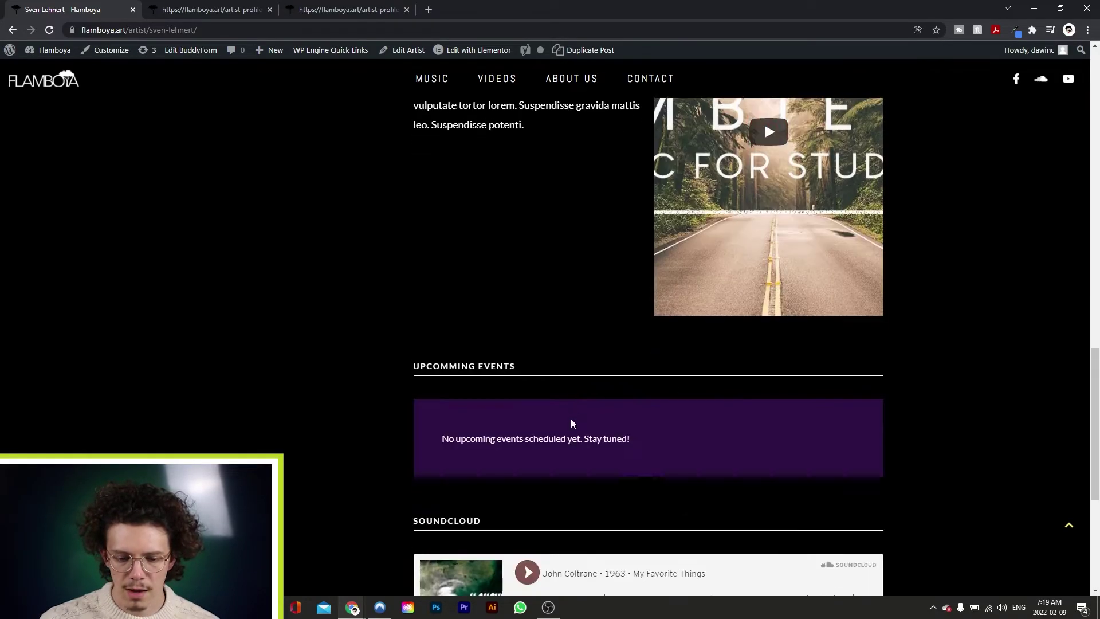
scroll(571, 420, down, 4)
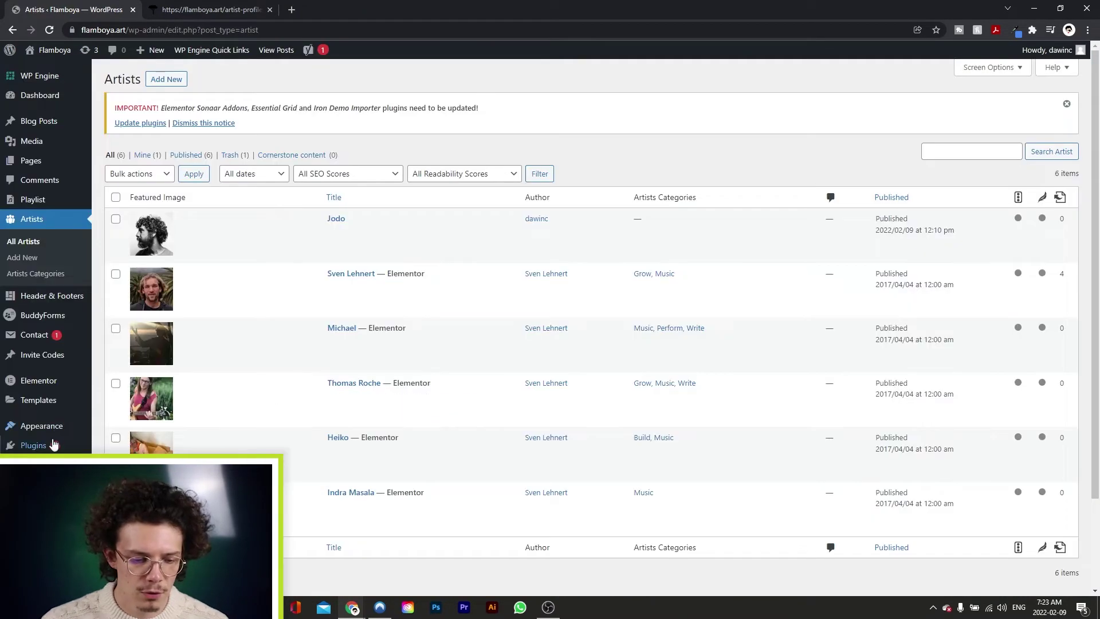
Verify the new user's profile shows the submitted names, e-mail and website artistpage.com
scroll(53, 444, down, 1)
click(53, 444)
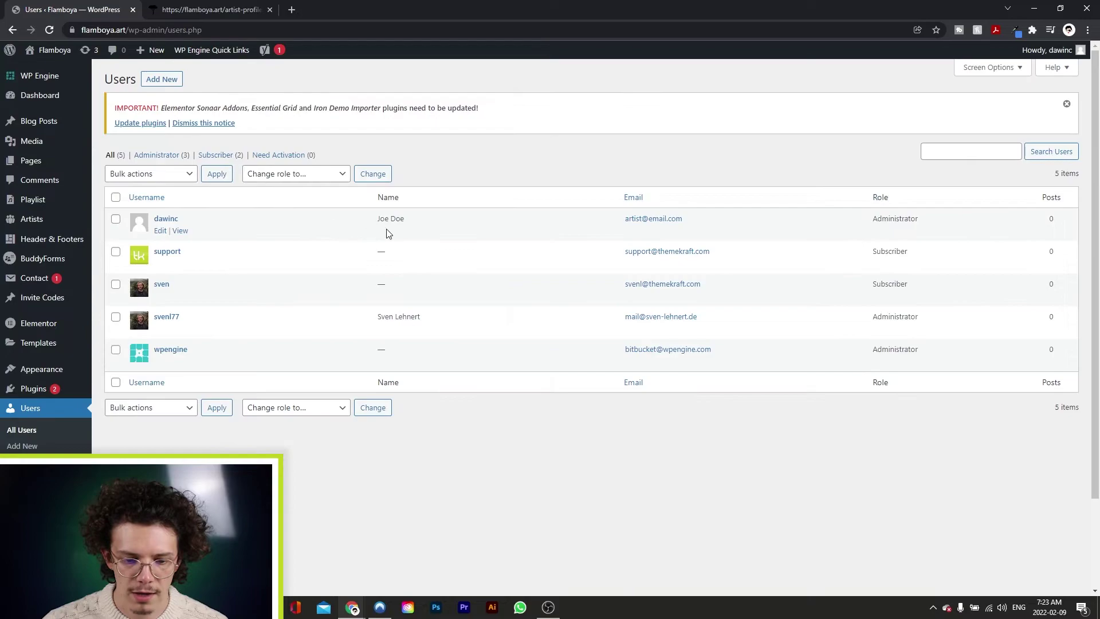
click(165, 218)
scroll(325, 275, down, 5)
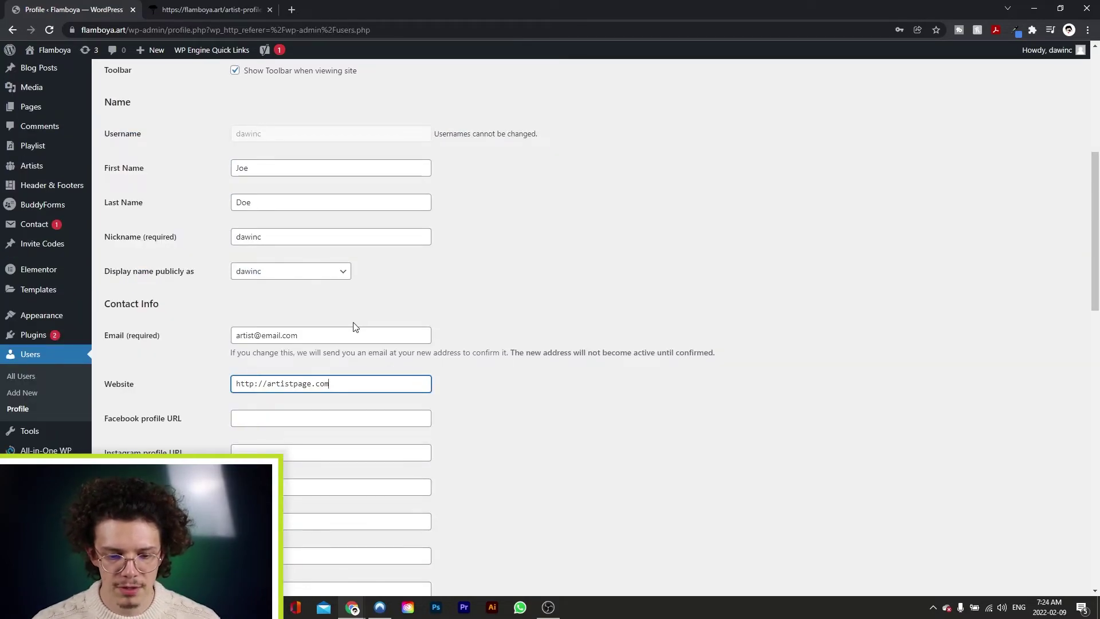
scroll(336, 330, down, 2)
click(344, 298)
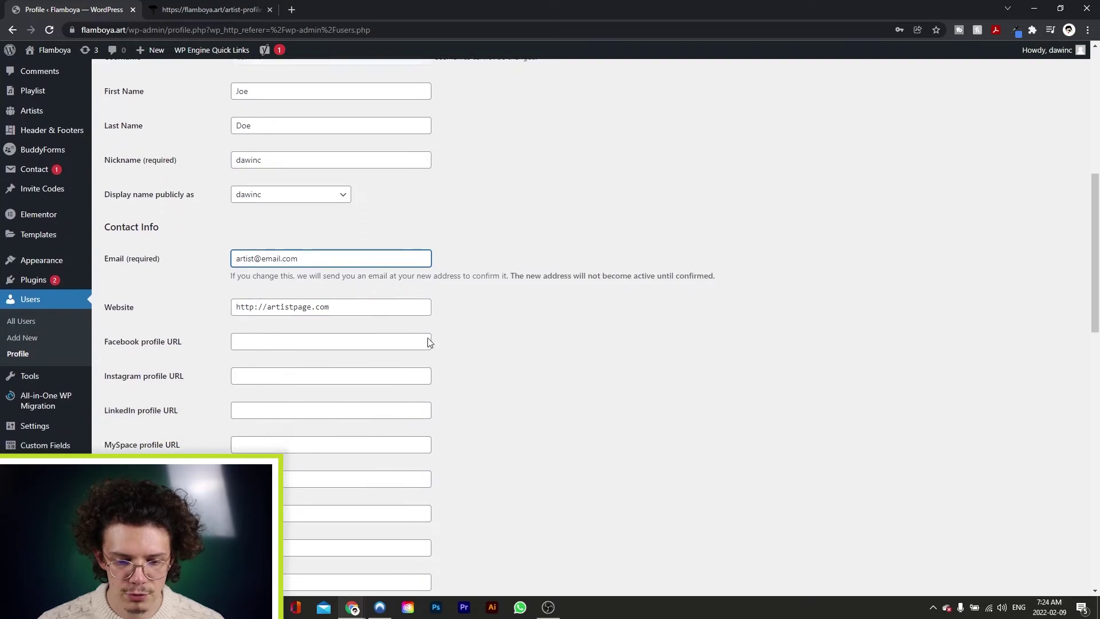
scroll(488, 327, down, 5)
scroll(543, 319, up, 5)
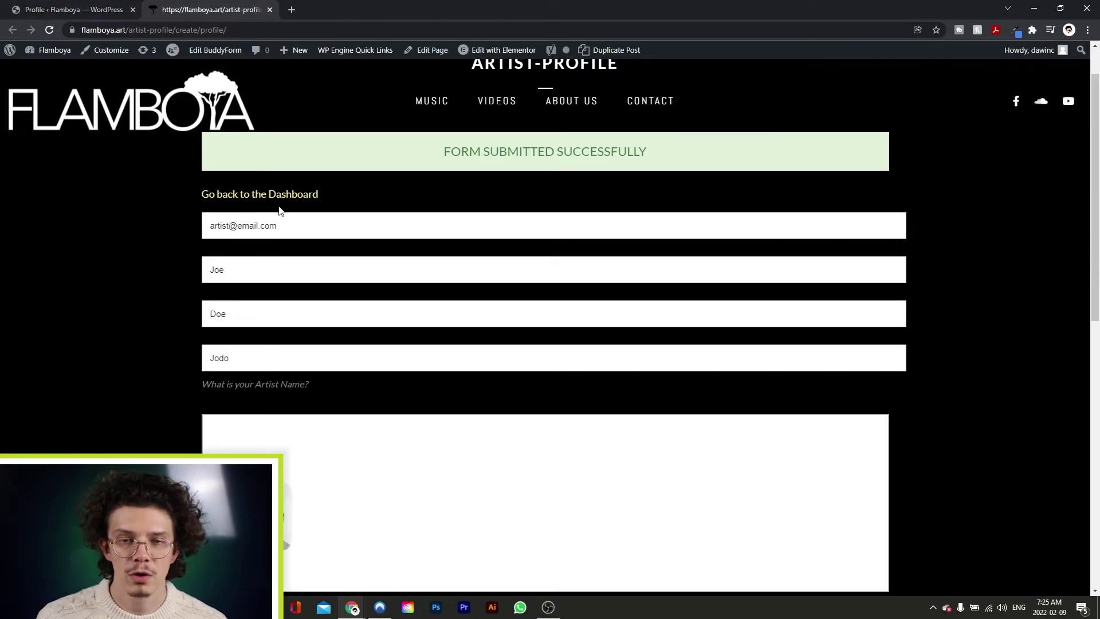
Return to the front-end dashboard to see the published Jodo artist profile
click(286, 196)
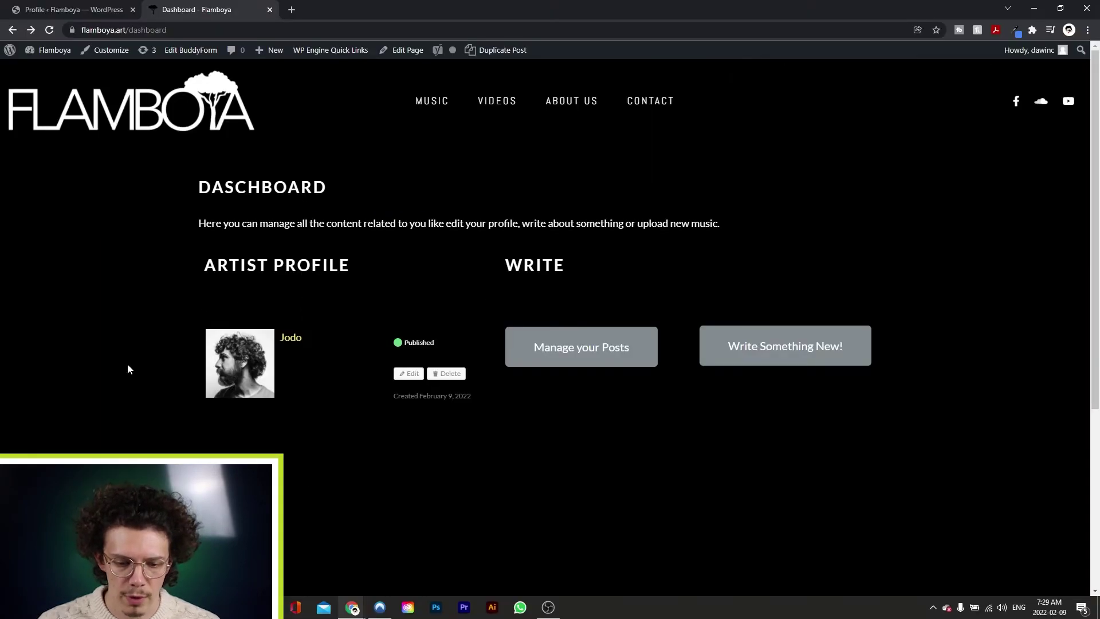